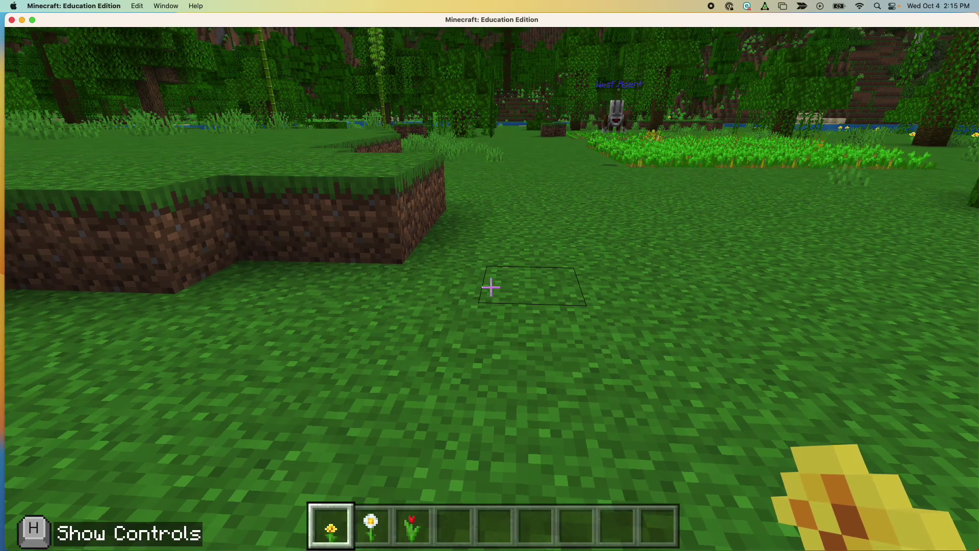
- Bring up the MakeCode panel with the agent's 'farm' chat-command program (C key)
key("c")
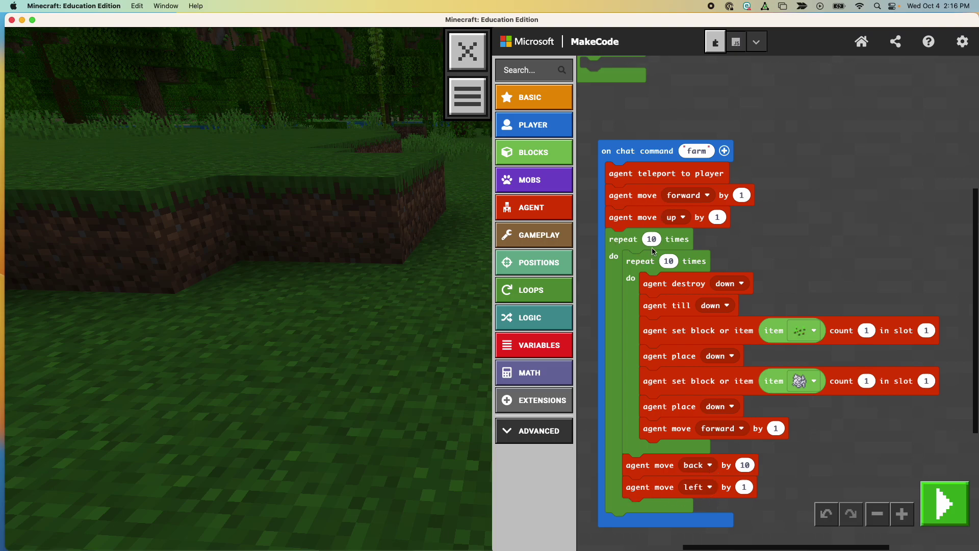
- Return to the world and send the 'farm' chat command so the agent tills and plants wheat
key("Escape")
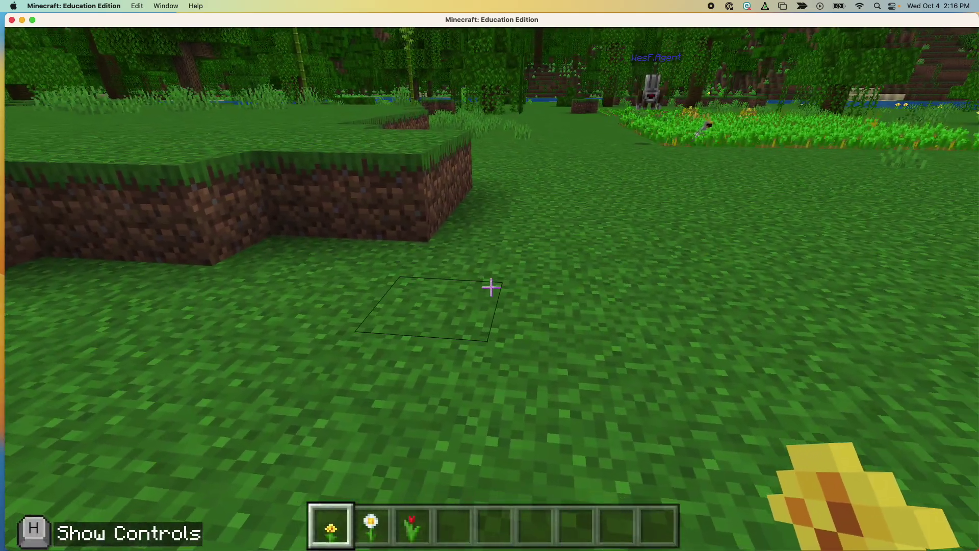
type("t")
type("fa")
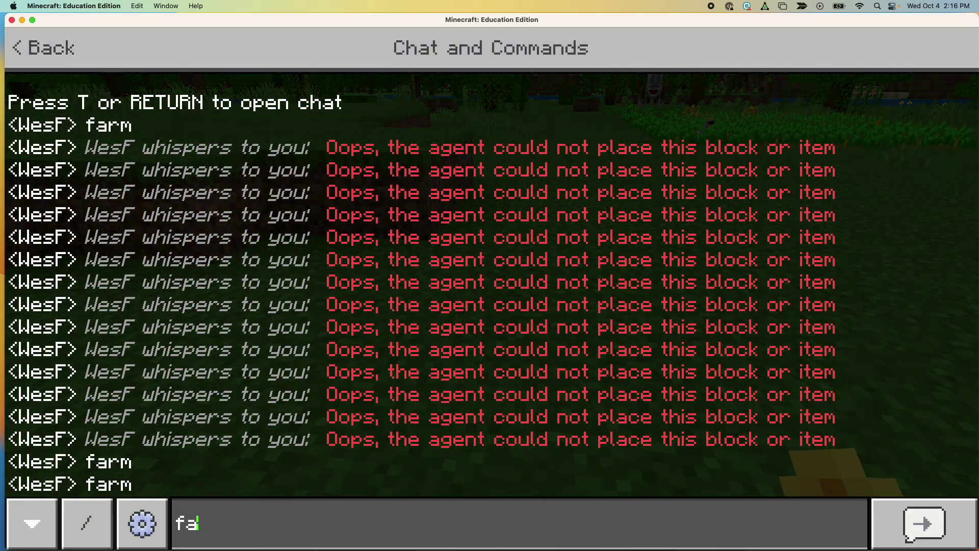
type("rm")
key("Return")
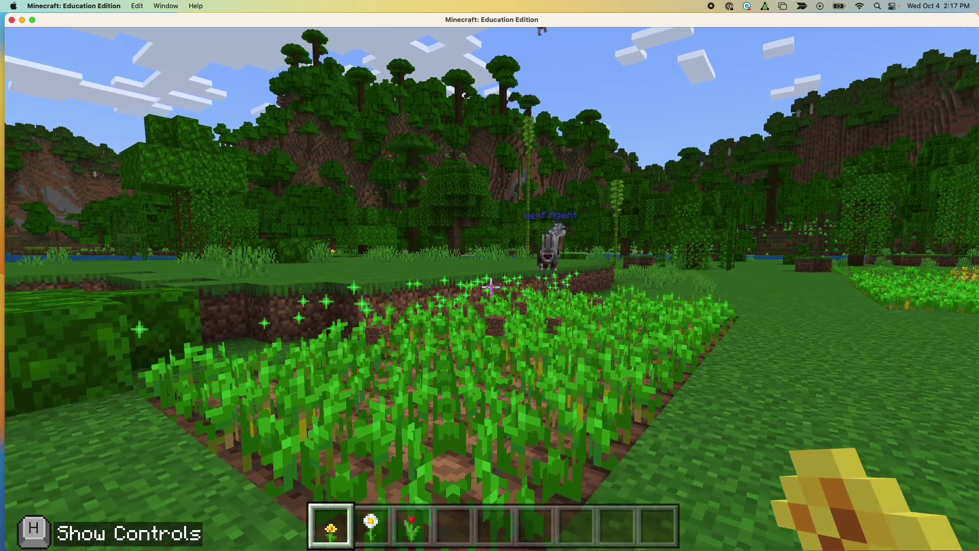
- Walk into the growing wheat field and pick up the dirt drops the agent left behind
key("w")
key("w")
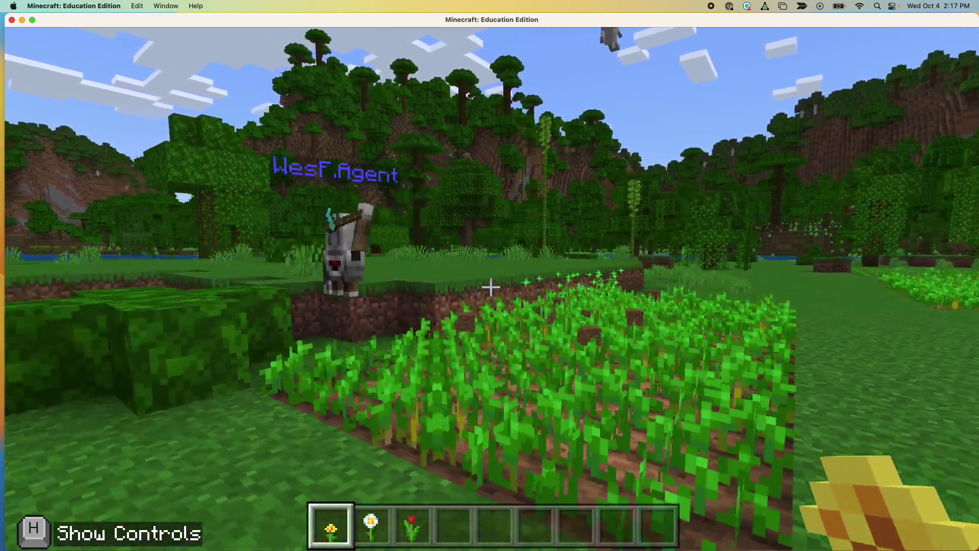
key("w")
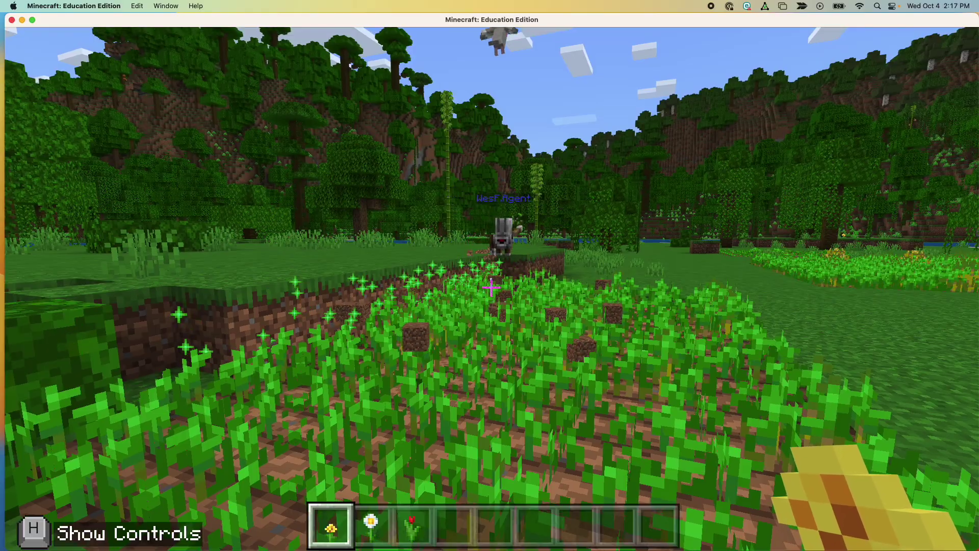
key("w")
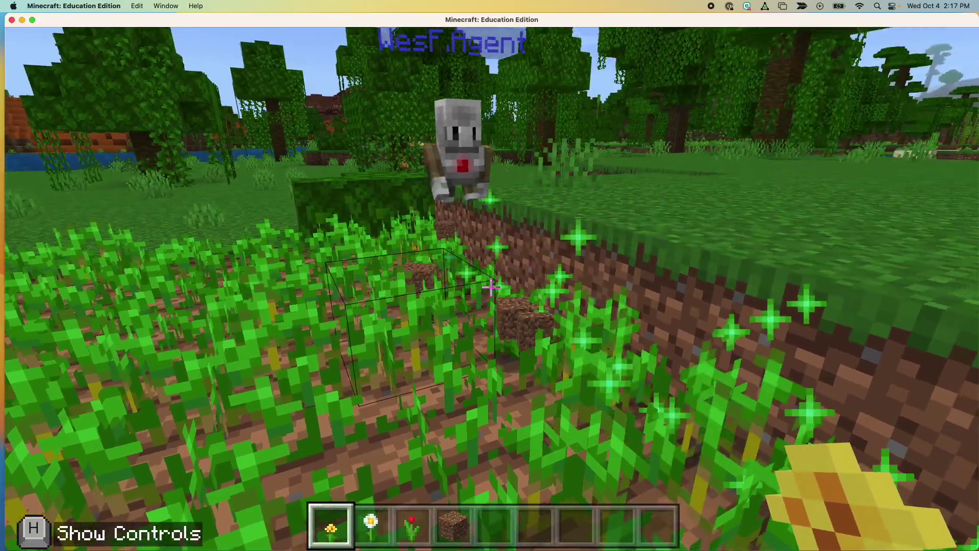
key("w")
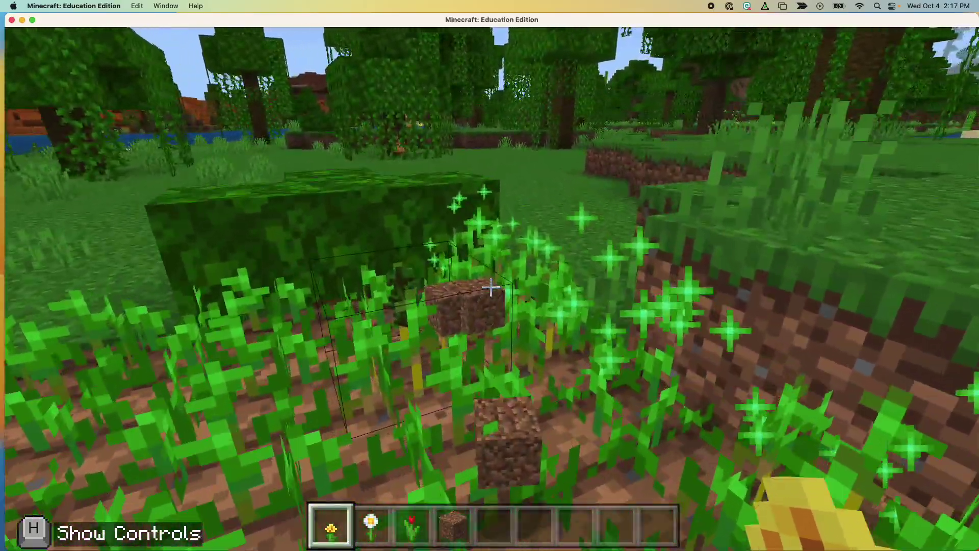
key("w")
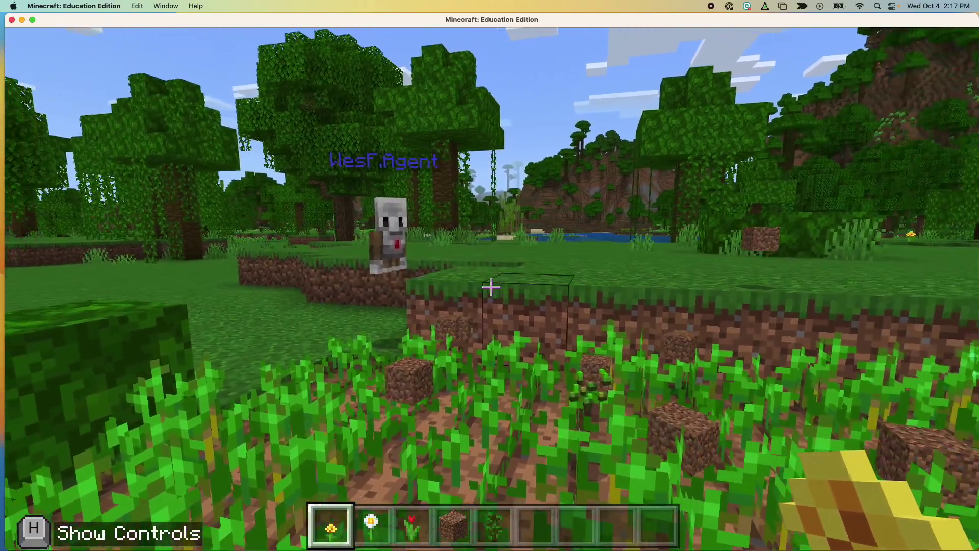
- Move above the finished square wheat plot to view it, then bring the 'farm' program back up
key("w")
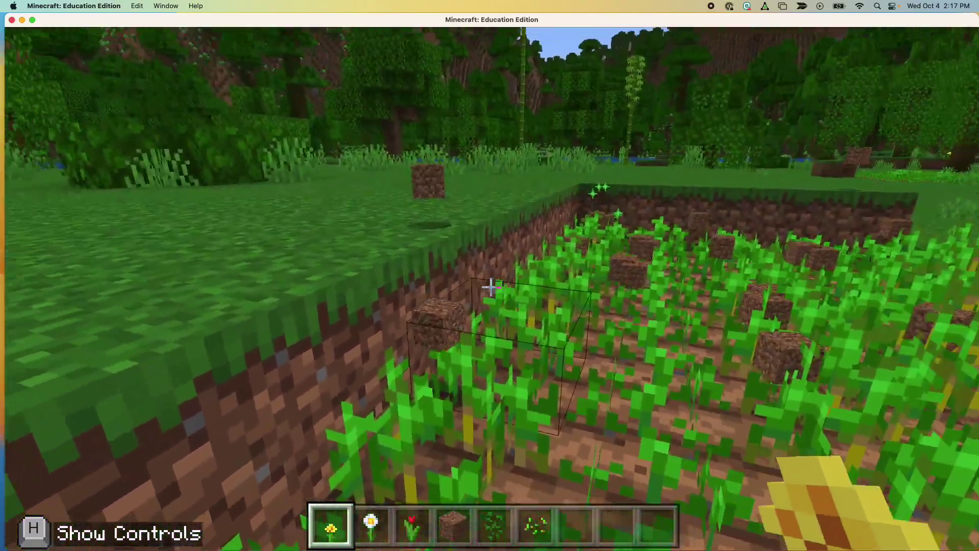
key("w")
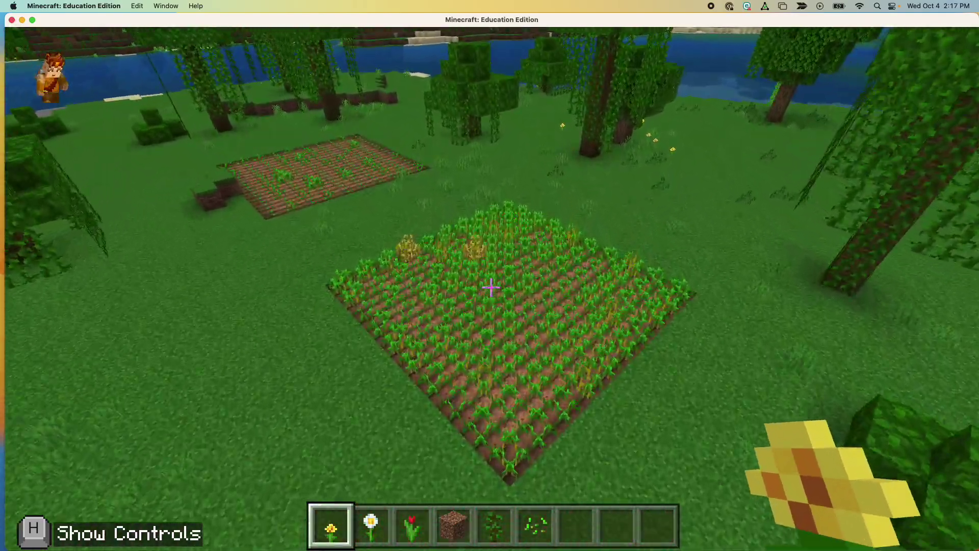
key("w")
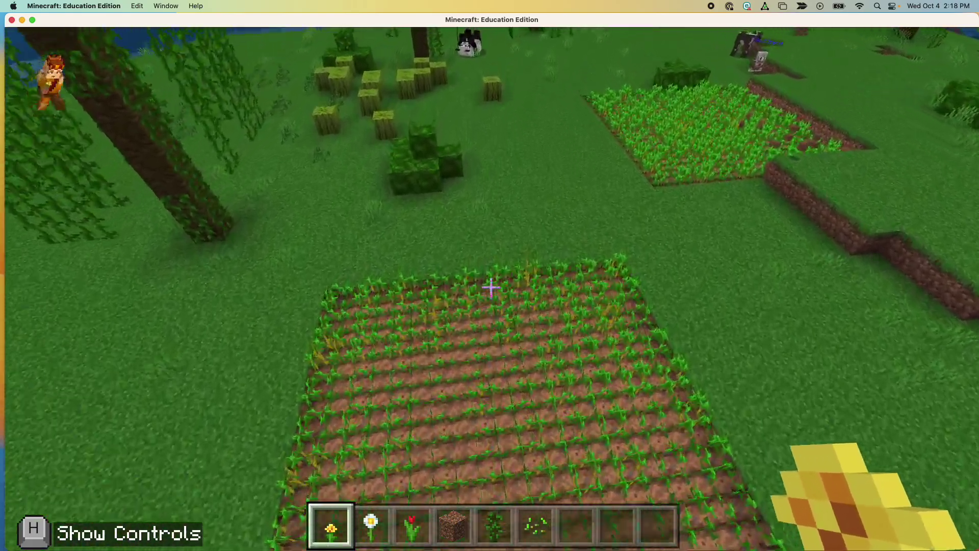
key("w")
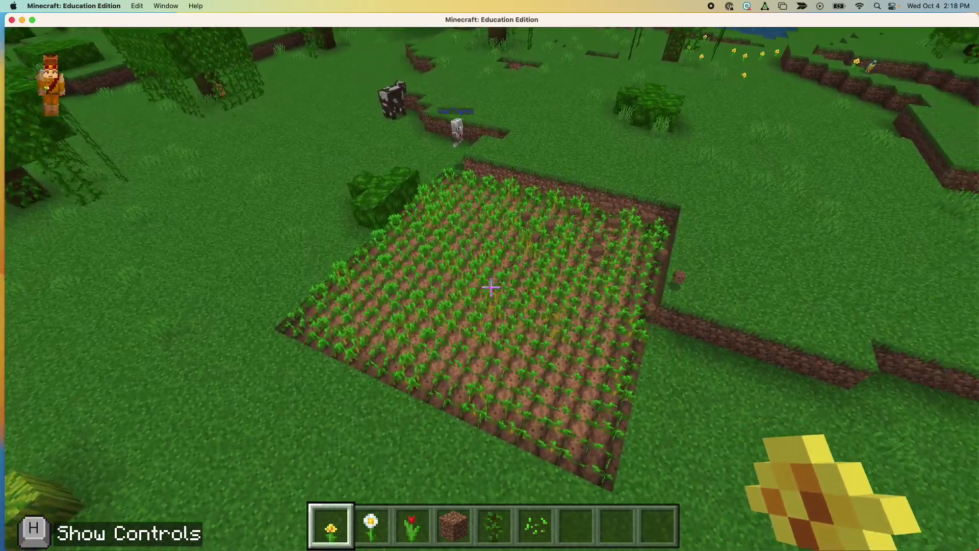
key("c")
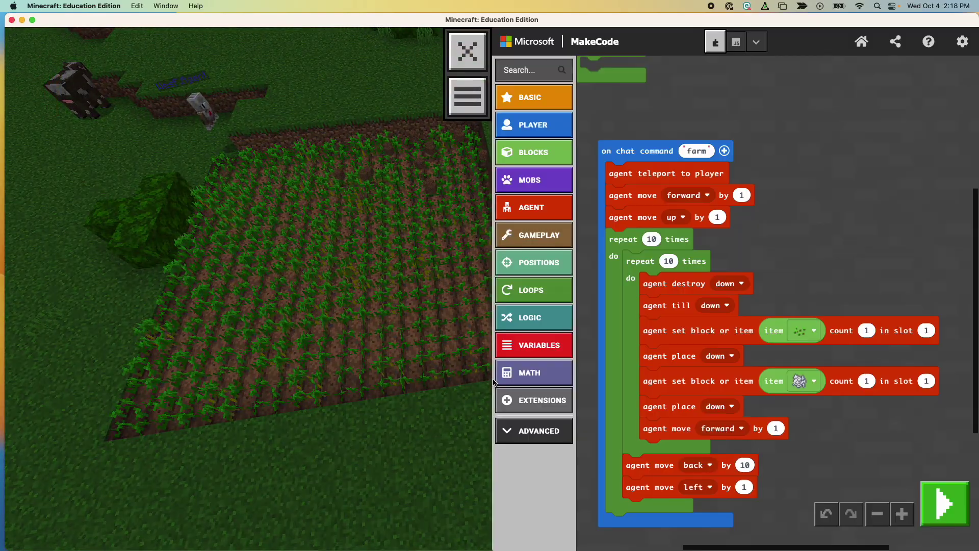